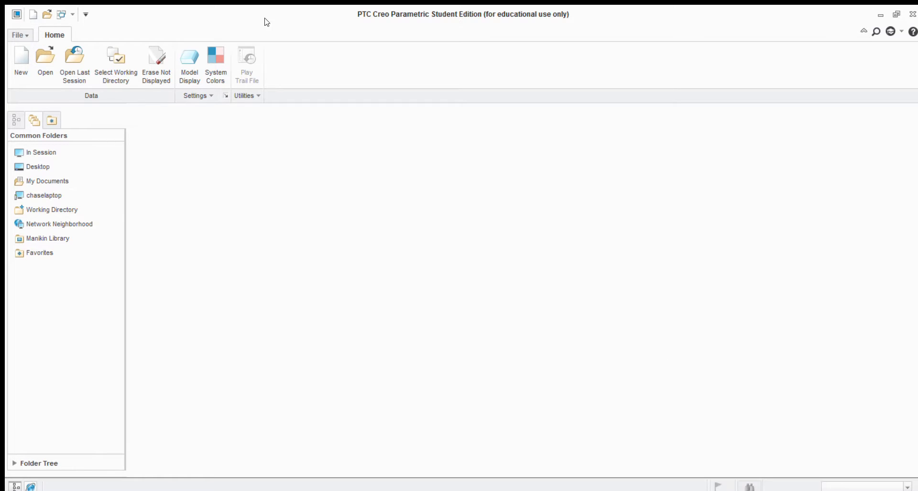
# Step: Create an assembly named TUTORIALL and bring in the 4-inch heavy duty wheel part as the first component
pyautogui.click(21, 67)
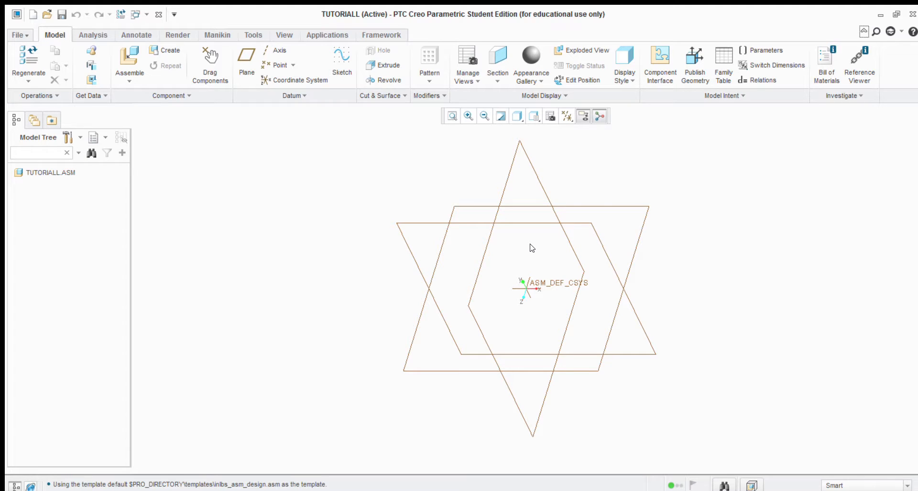
pyautogui.click(125, 59)
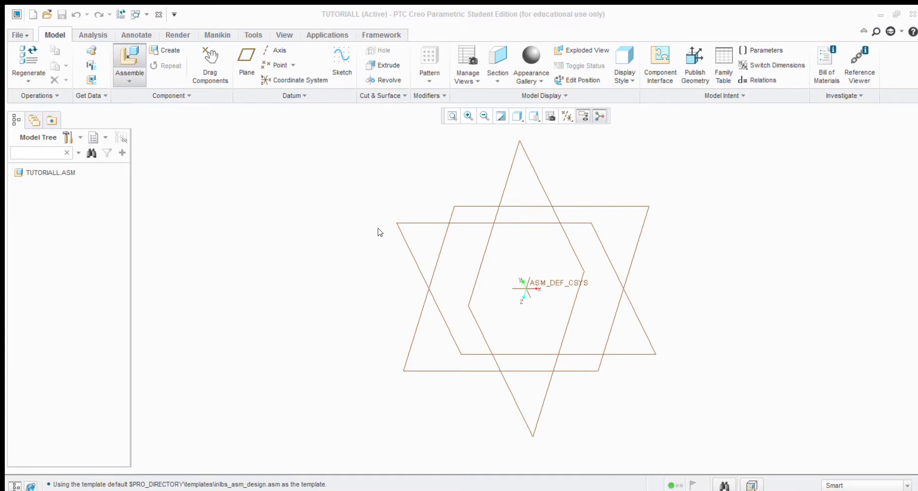
pyautogui.doubleClick(410, 174)
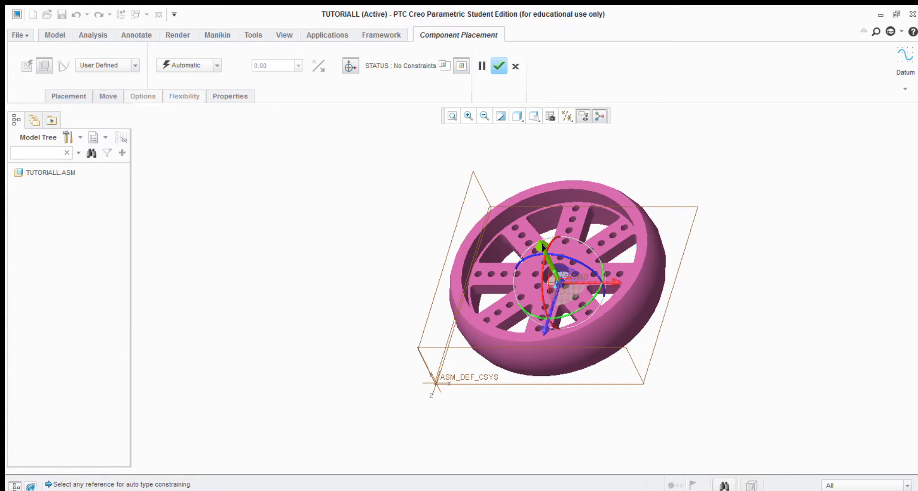
# Step: Move and rotate the wheel freely within the assembly, and accept its placement without constraints
pyautogui.moveTo(543, 247)
pyautogui.mouseDown()
pyautogui.moveTo(490, 164)
pyautogui.moveTo(547, 254)
pyautogui.mouseUp()
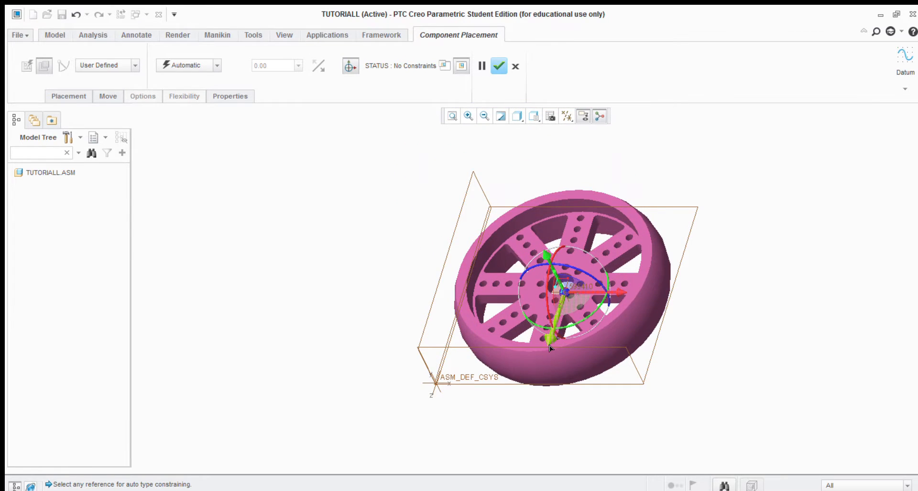
pyautogui.moveTo(553, 337)
pyautogui.mouseDown()
pyautogui.moveTo(487, 473)
pyautogui.moveTo(553, 339)
pyautogui.mouseUp()
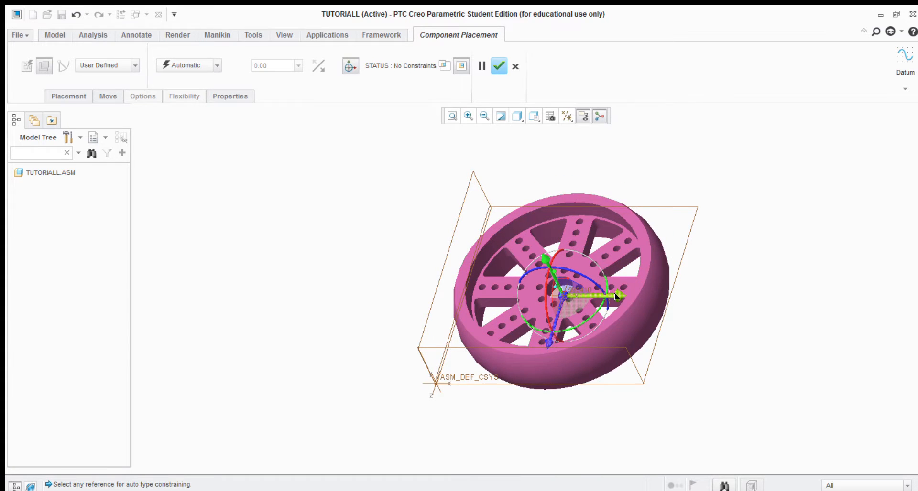
pyautogui.moveTo(616, 296); pyautogui.dragTo(546, 325)
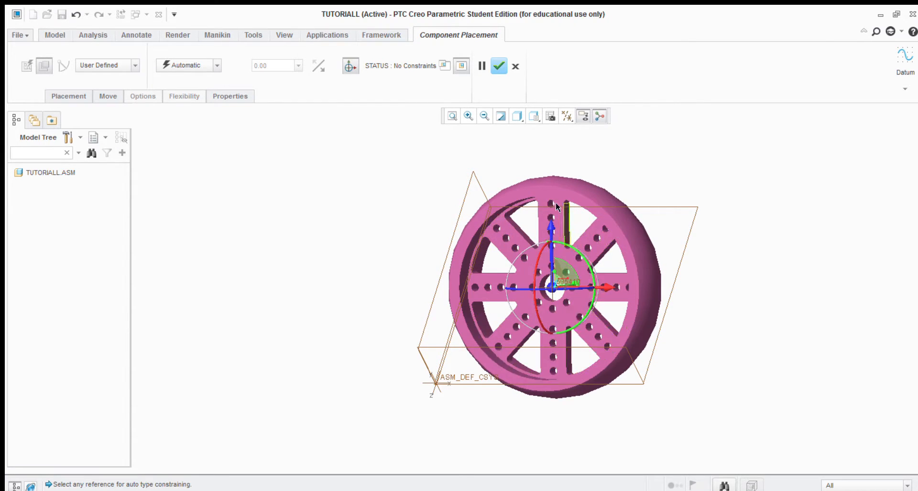
pyautogui.scroll(-1, 517, 148)
pyautogui.click(499, 67)
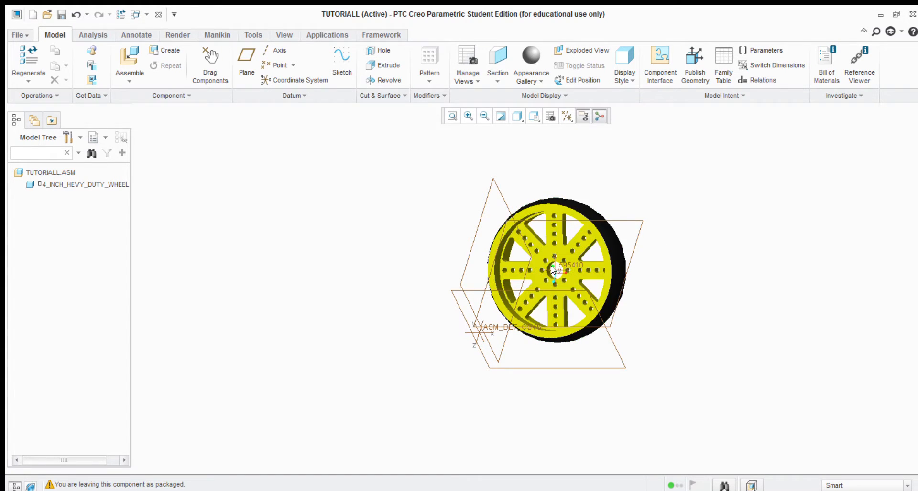
# Step: Examine the placed wheel and the assembly datum planes at different zoom levels and viewing angles, refitting the model in view
pyautogui.scroll(2, 551, 266)
pyautogui.scroll(-2, 551, 266)
pyautogui.scroll(-3, 551, 270)
pyautogui.scroll(6, 551, 269)
pyautogui.scroll(-3, 552, 269)
pyautogui.scroll(-3, 551, 269)
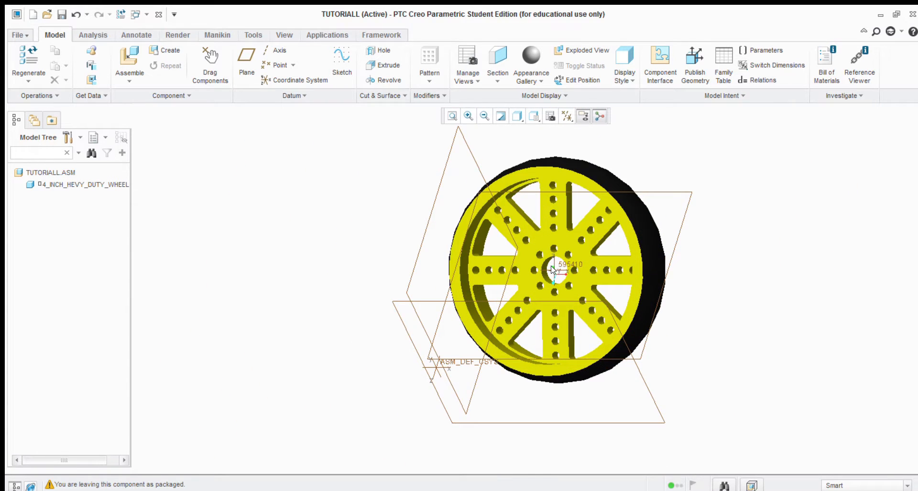
pyautogui.scroll(2, 552, 269)
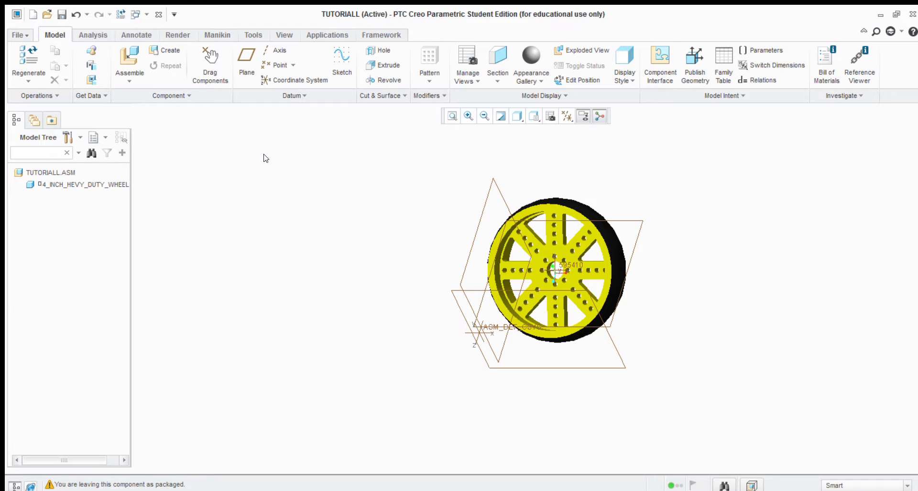
pyautogui.scroll(3, 266, 158)
pyautogui.scroll(-8, 266, 158)
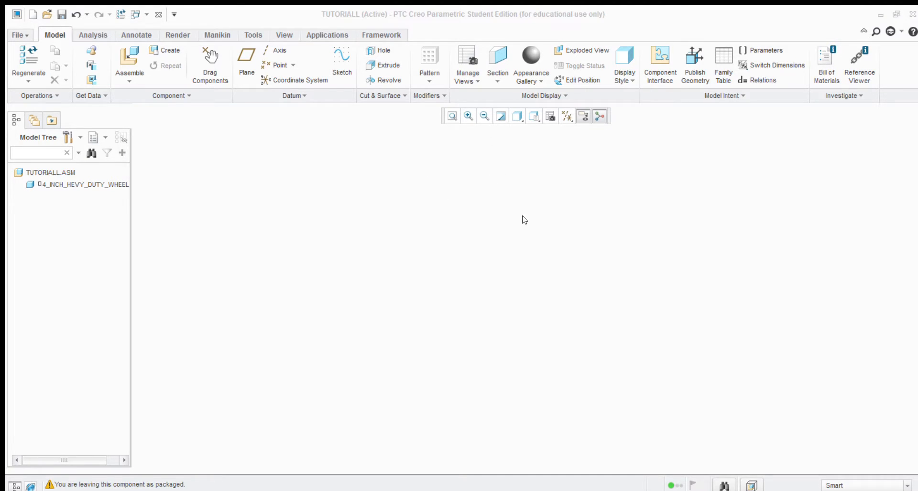
pyautogui.click(542, 329)
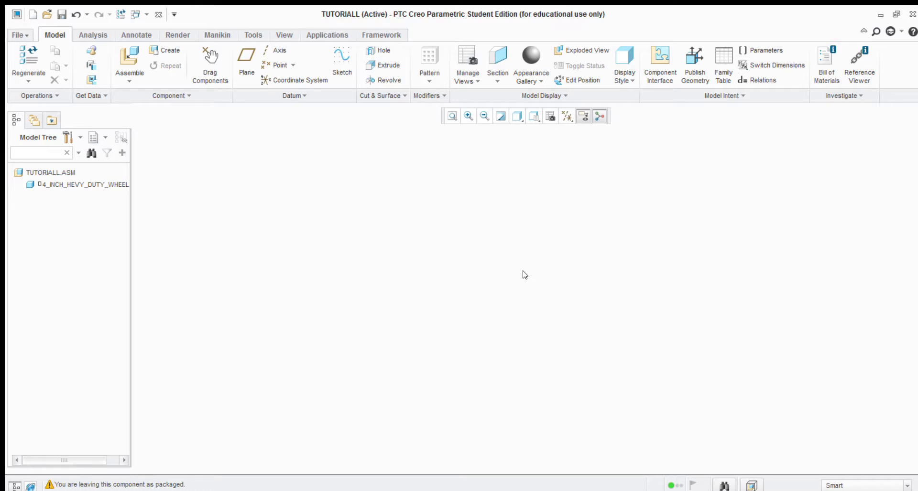
pyautogui.click(450, 115)
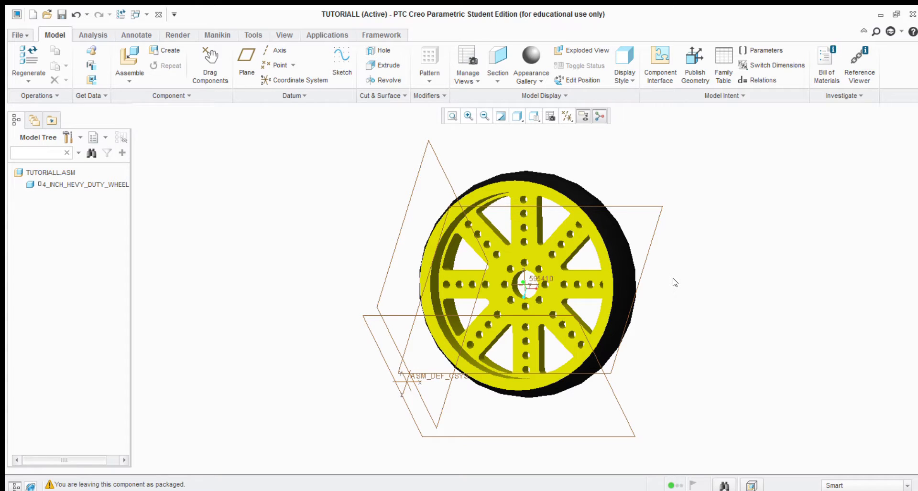
pyautogui.moveTo(674, 282); pyautogui.dragTo(534, 341, button='middle')
pyautogui.hotkey('ctrl', 'd')
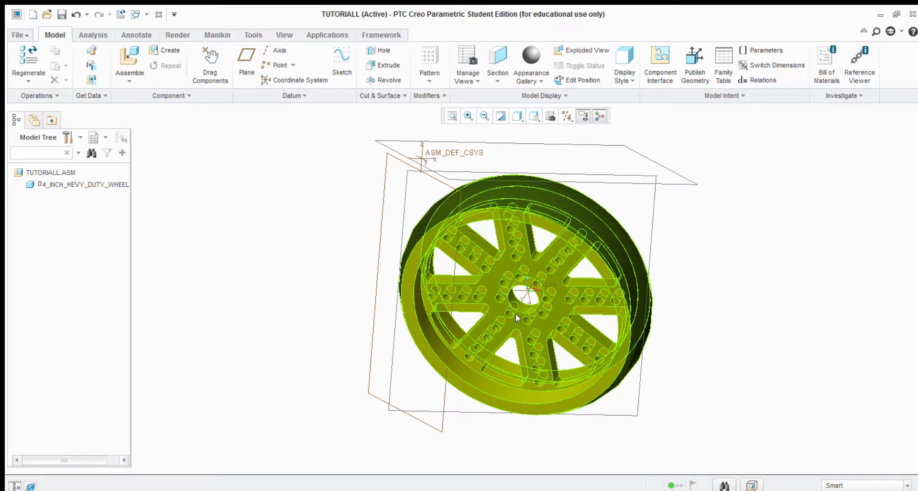
pyautogui.moveTo(791, 295); pyautogui.dragTo(795, 278, button='middle')
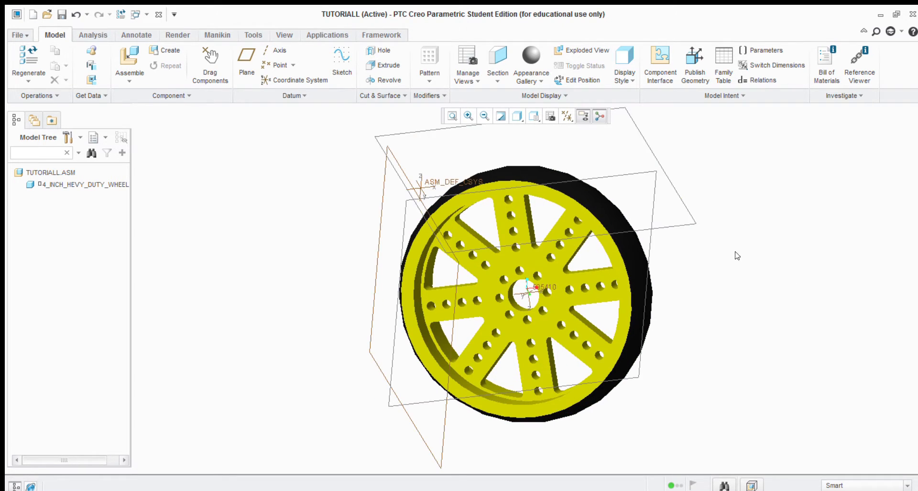
# Step: Bring in the 1-4_HUB part and make its round boss surface coincident with the wheel's centre bore
pyautogui.click(130, 56)
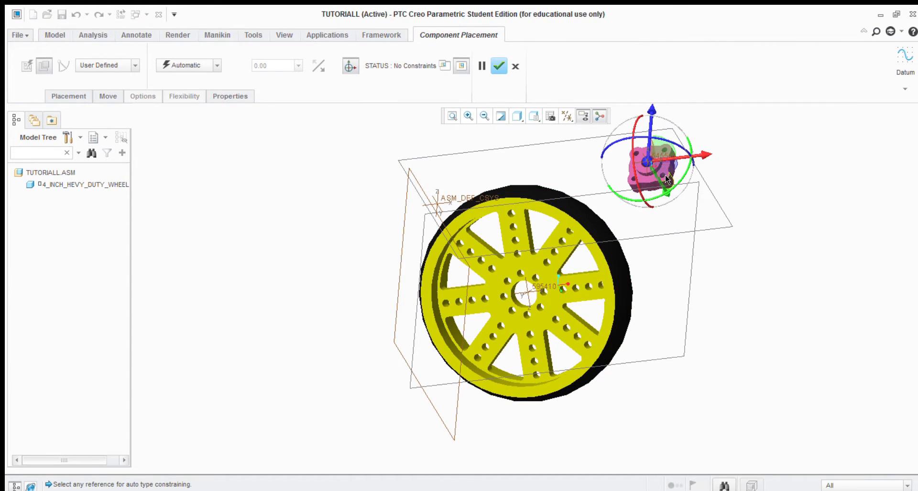
pyautogui.scroll(-4, 635, 165)
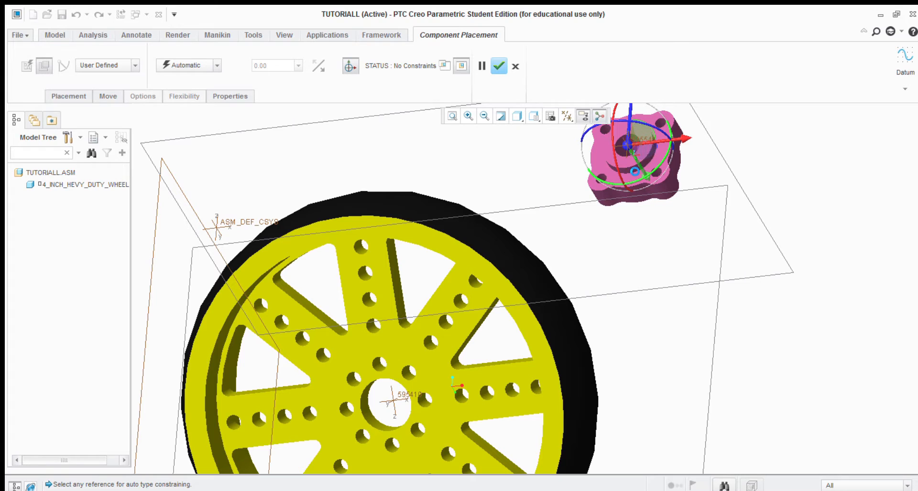
pyautogui.click(627, 163)
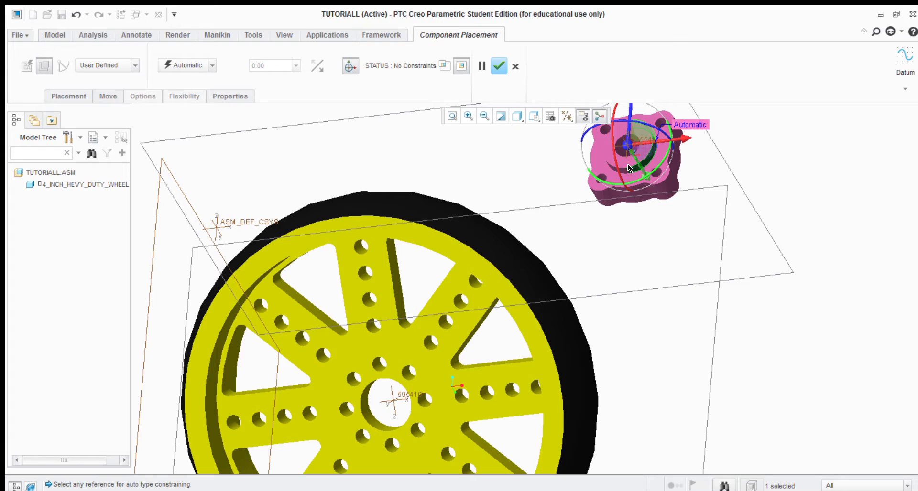
pyautogui.click(369, 426)
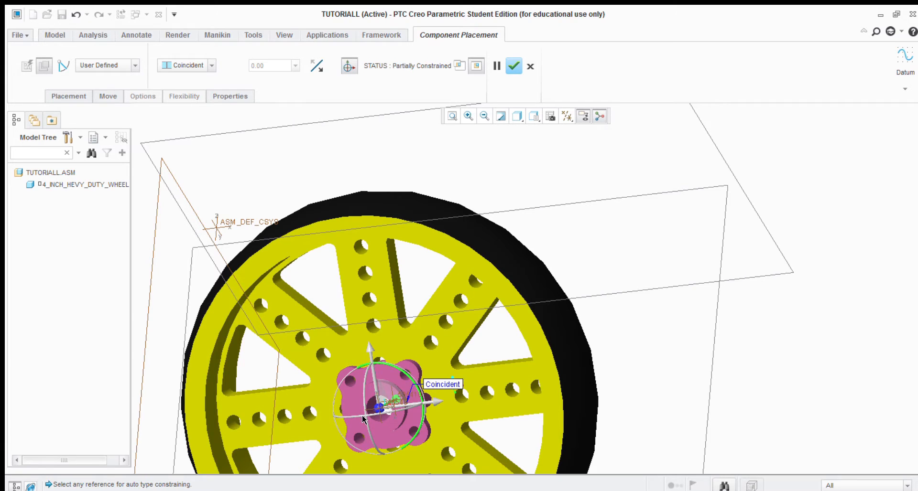
# Step: Make the hub's flange face coincident with the wheel's spoke face, flip the constraint orientation, and accept the placement
pyautogui.moveTo(393, 404)
pyautogui.mouseDown()
pyautogui.moveTo(360, 419)
pyautogui.moveTo(391, 403)
pyautogui.mouseUp()
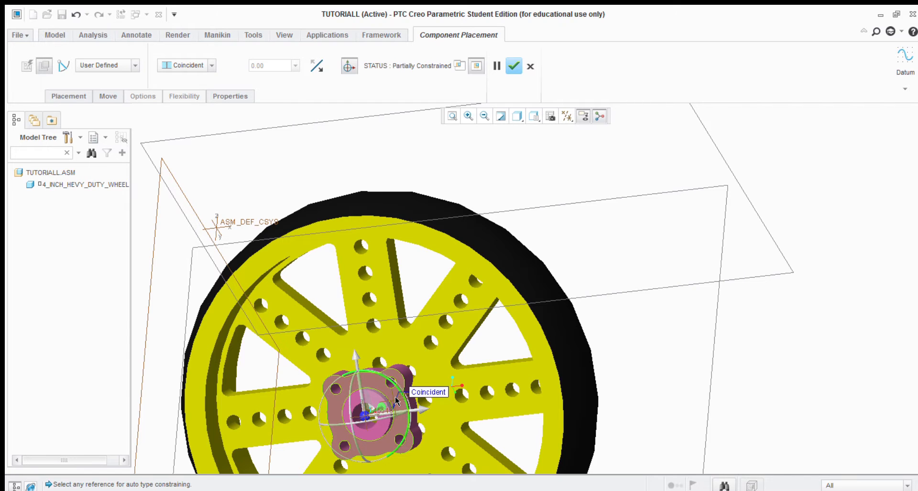
pyautogui.click(396, 401)
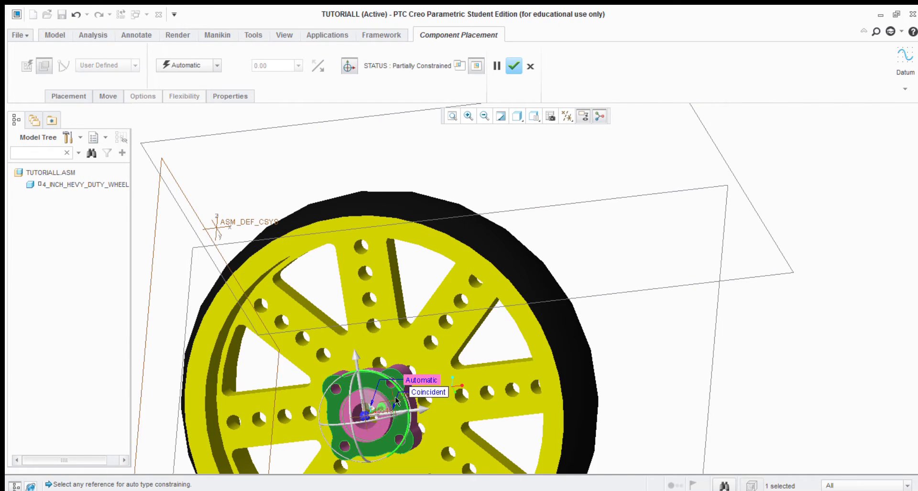
pyautogui.click(432, 367)
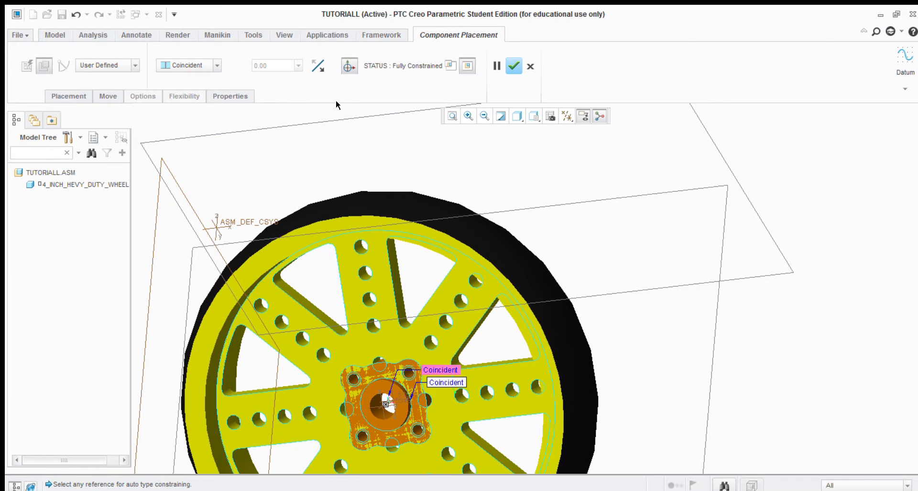
pyautogui.click(314, 64)
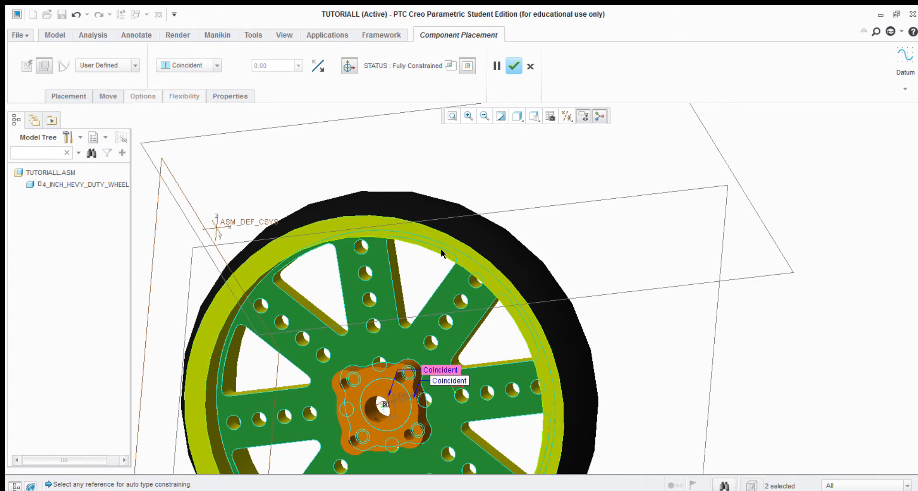
pyautogui.click(514, 66)
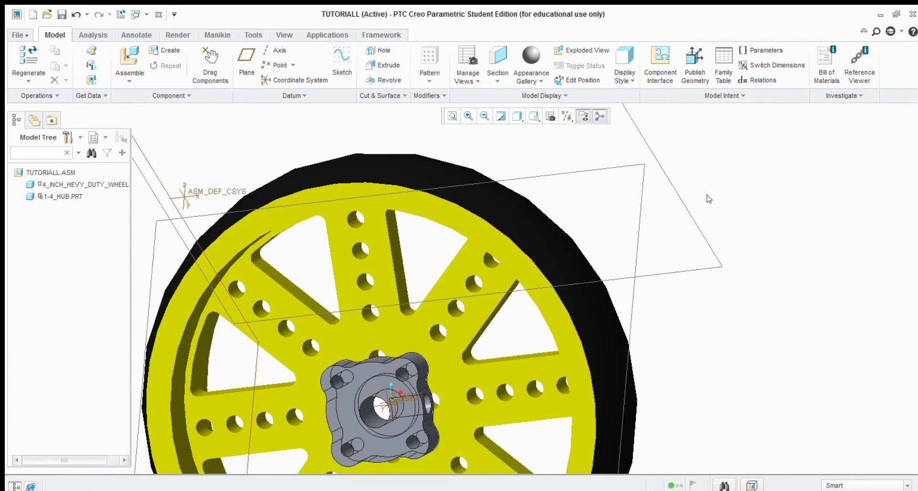
# Step: Bring in the 1-4_6-5SHAFT part and constrain its end face to the wheel's spoke face as Coincident
pyautogui.moveTo(165, 113)
pyautogui.mouseDown(button='middle')
pyautogui.moveTo(259, 307)
pyautogui.moveTo(300, 293)
pyautogui.mouseUp(button='middle')
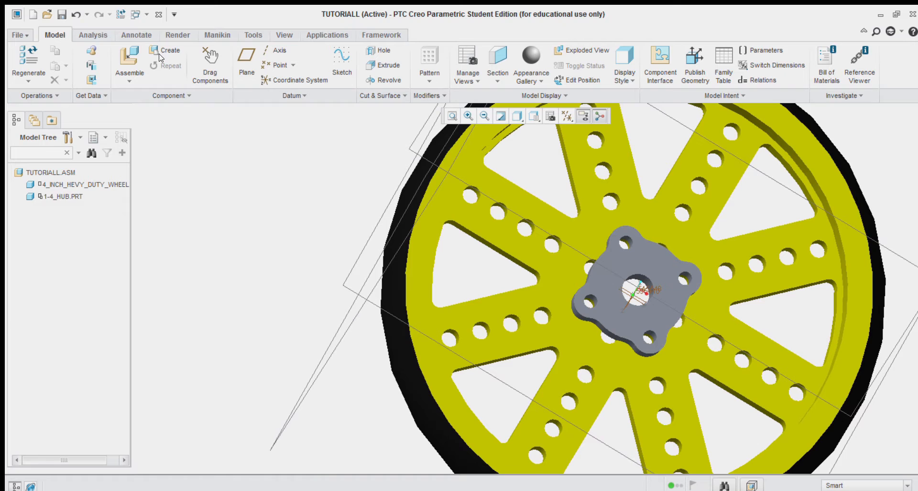
pyautogui.click(136, 58)
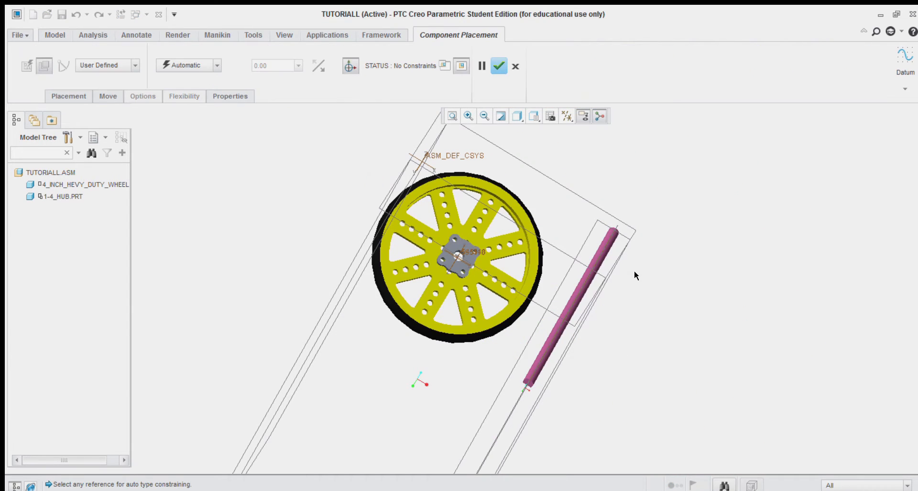
pyautogui.moveTo(617, 298); pyautogui.dragTo(551, 378, button='middle')
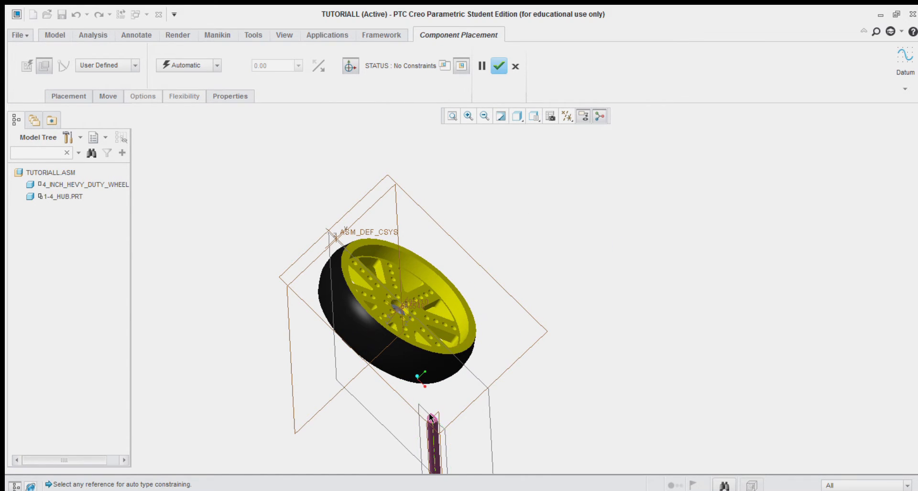
pyautogui.scroll(3, 416, 413)
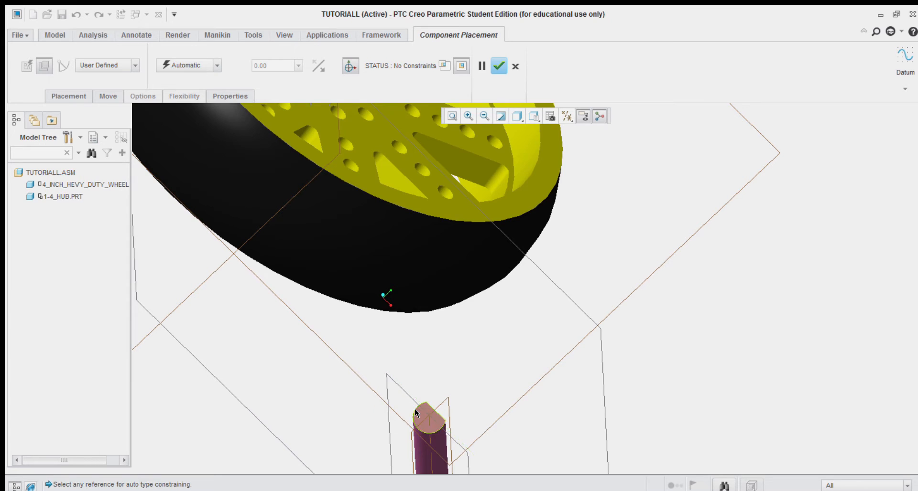
pyautogui.click(415, 411)
pyautogui.scroll(-3, 416, 404)
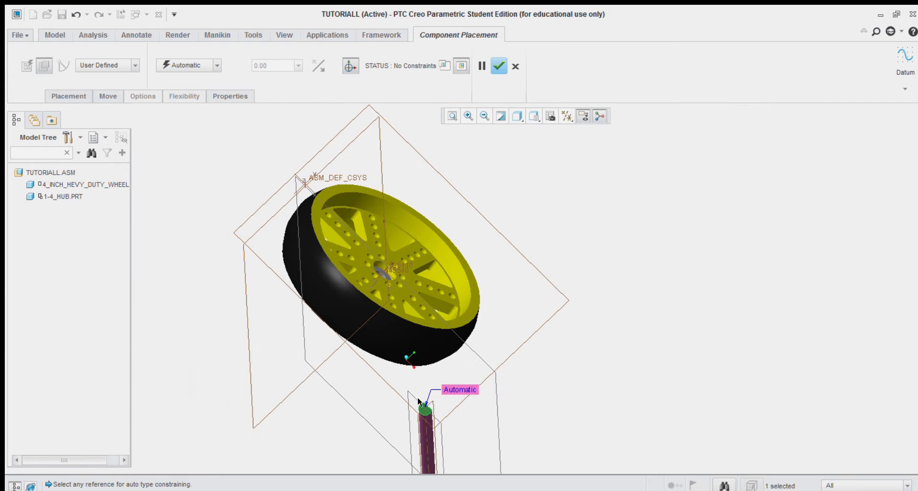
pyautogui.click(397, 257)
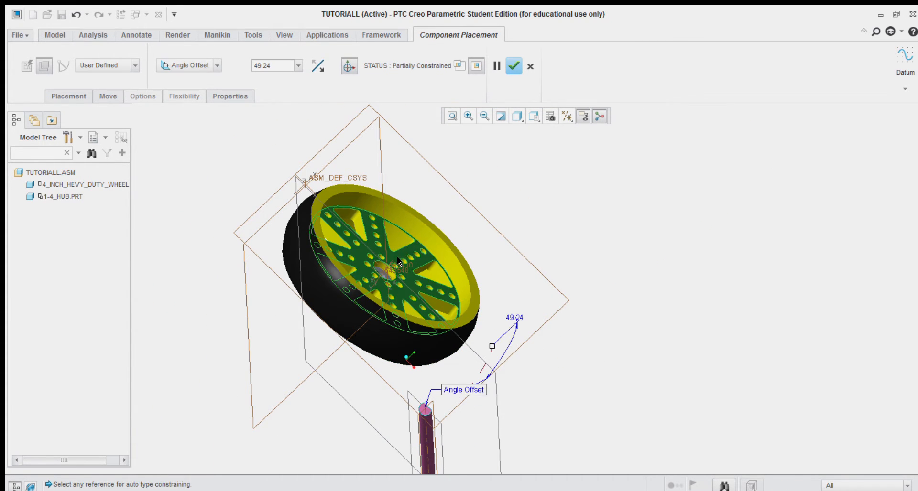
pyautogui.scroll(1, 397, 256)
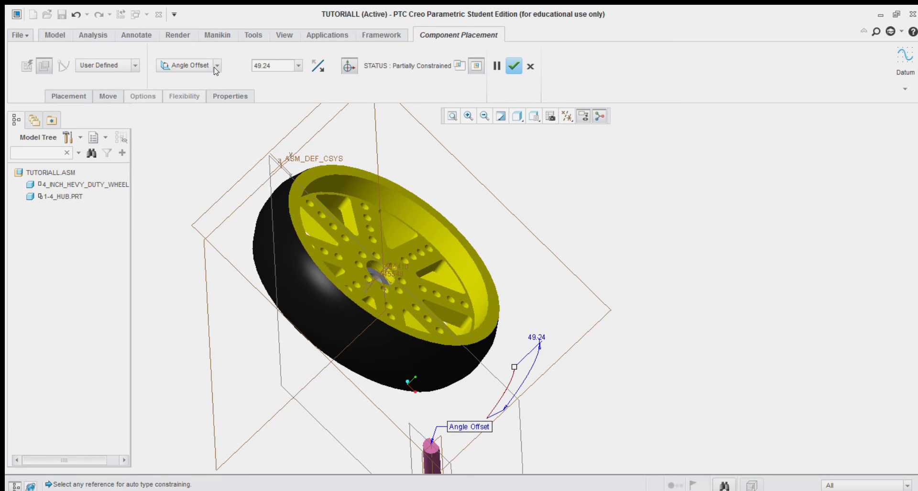
pyautogui.click(196, 105)
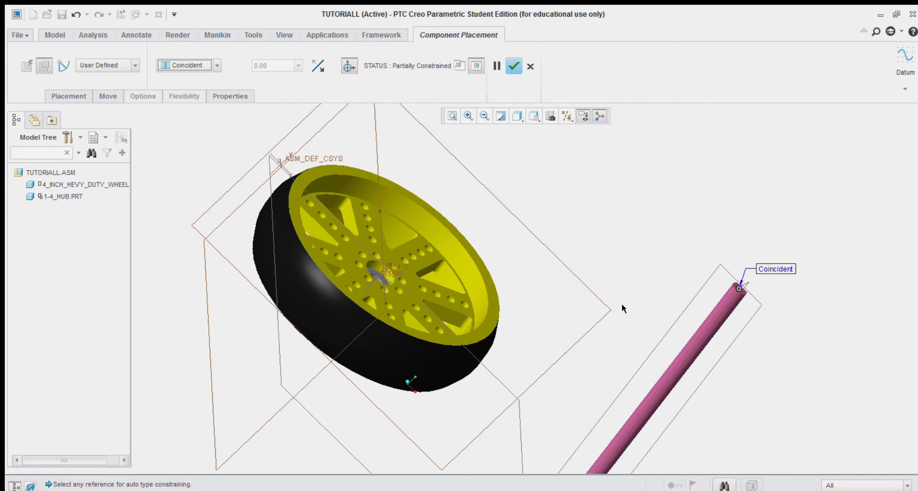
# Step: Make the shaft's cylindrical surface coincident with the hub's bore, and accept the shaft placement
pyautogui.scroll(2, 695, 337)
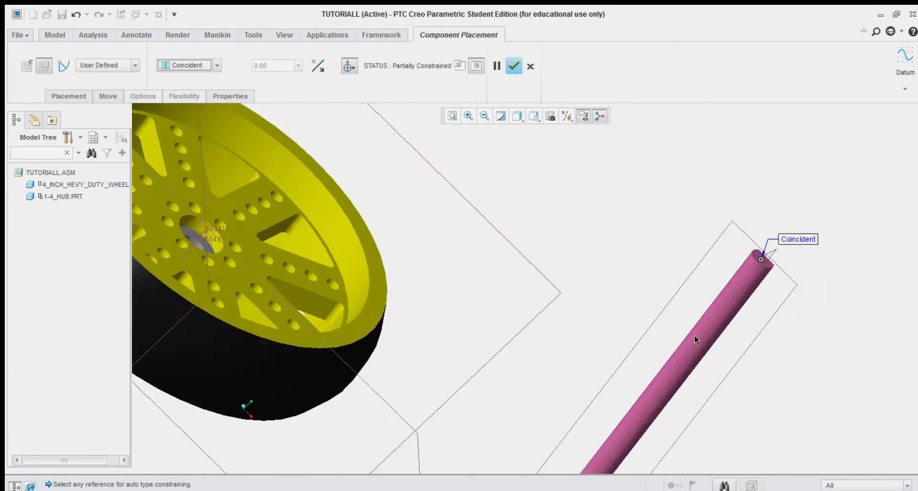
pyautogui.scroll(3, 694, 336)
pyautogui.click(695, 303)
pyautogui.scroll(-1, 607, 308)
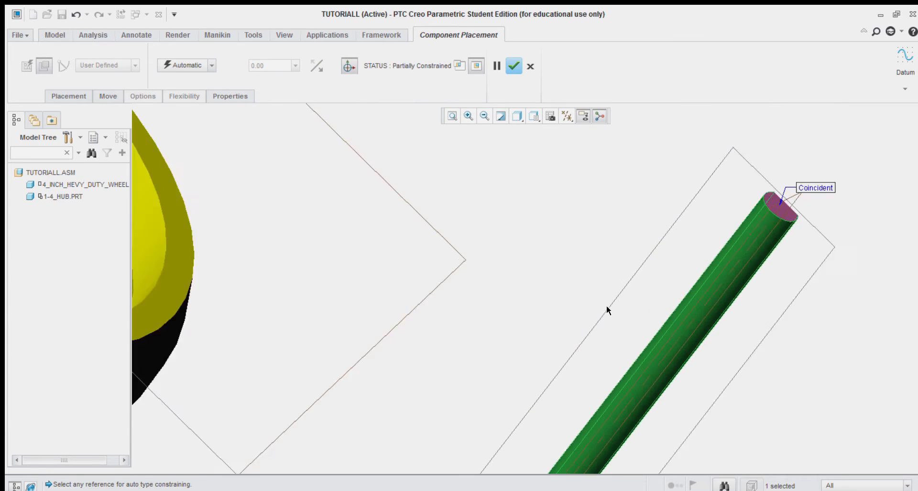
pyautogui.scroll(-2, 608, 311)
pyautogui.scroll(5, 335, 252)
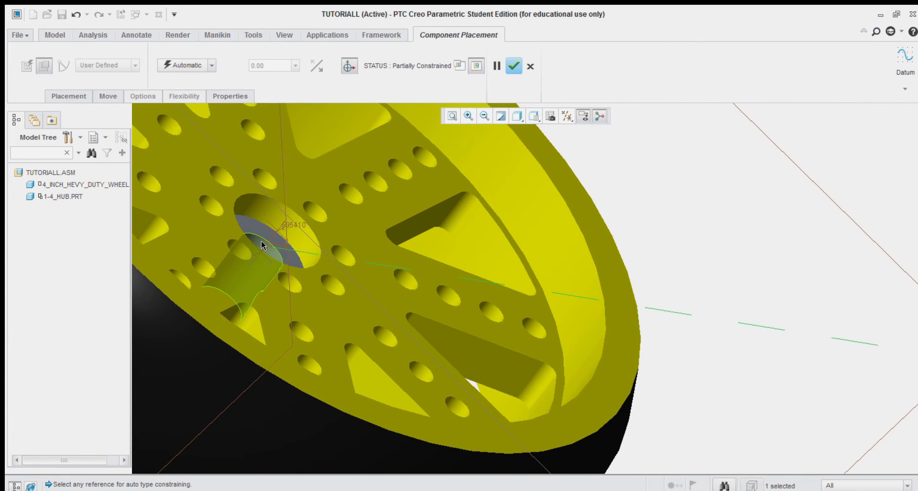
pyautogui.click(261, 240)
pyautogui.scroll(-4, 267, 234)
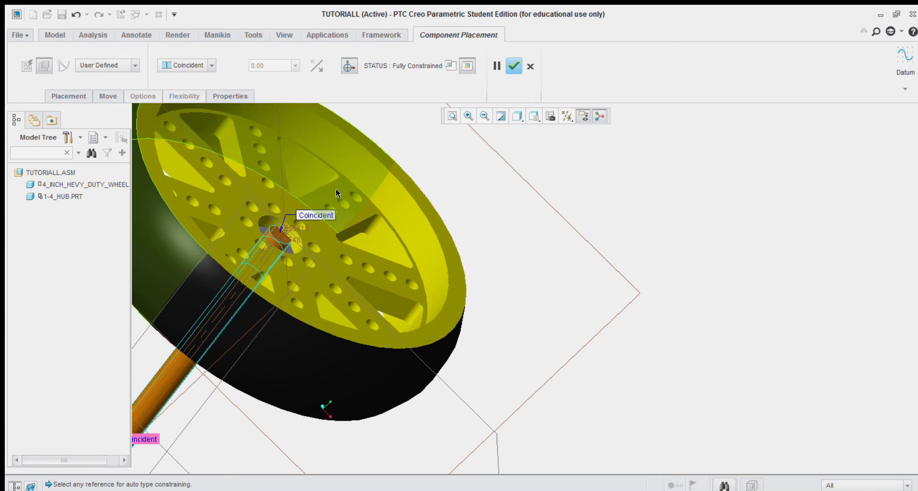
pyautogui.scroll(-3, 336, 192)
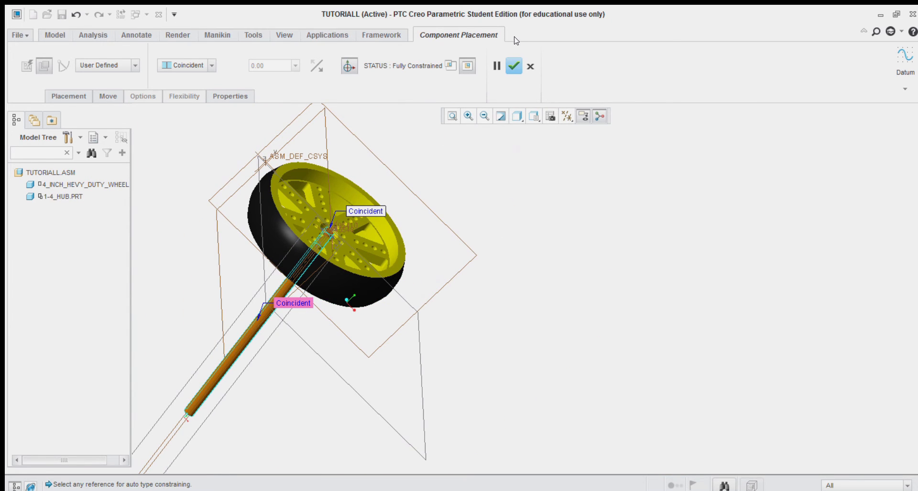
pyautogui.click(514, 67)
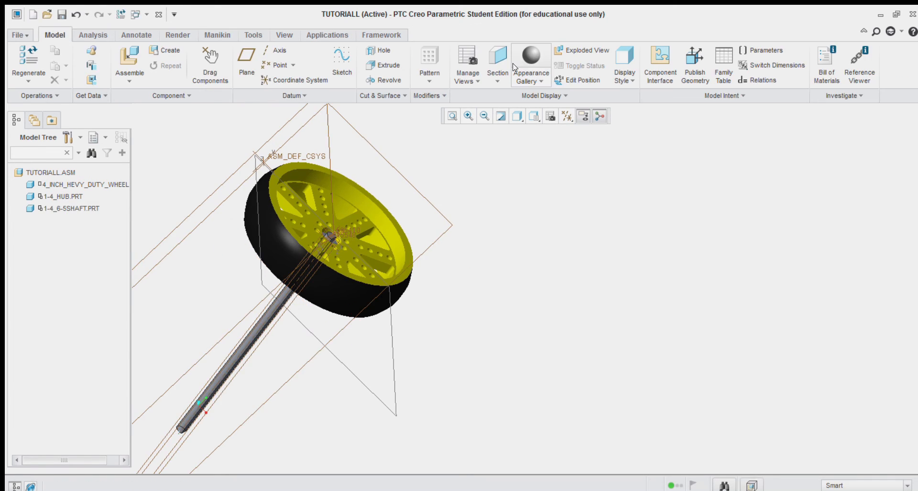
pyautogui.scroll(2, 321, 366)
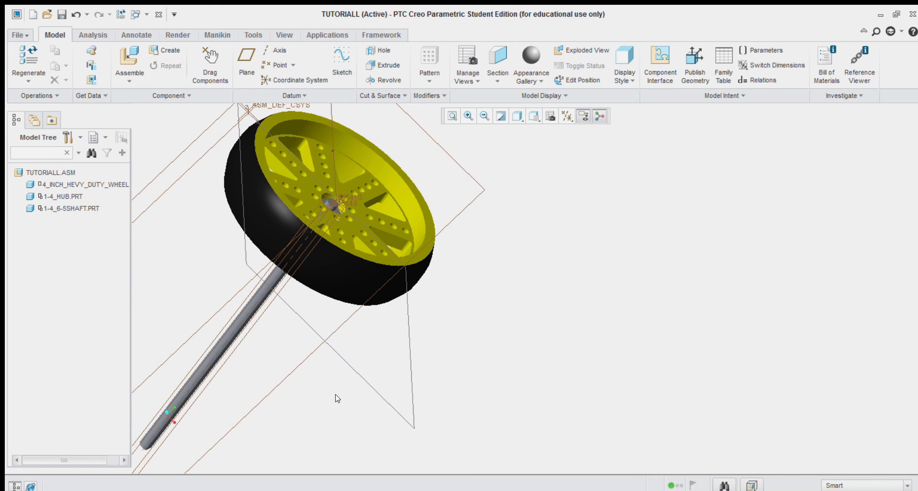
pyautogui.moveTo(337, 400); pyautogui.dragTo(342, 380, button='middle')
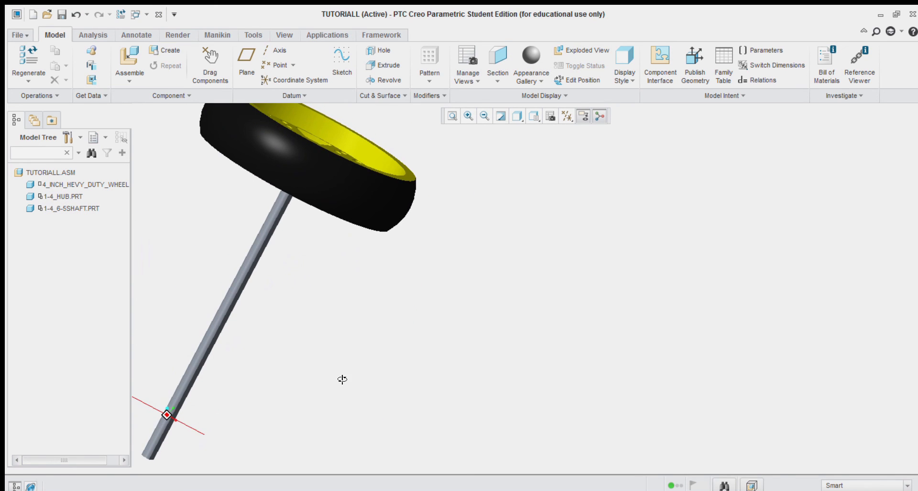